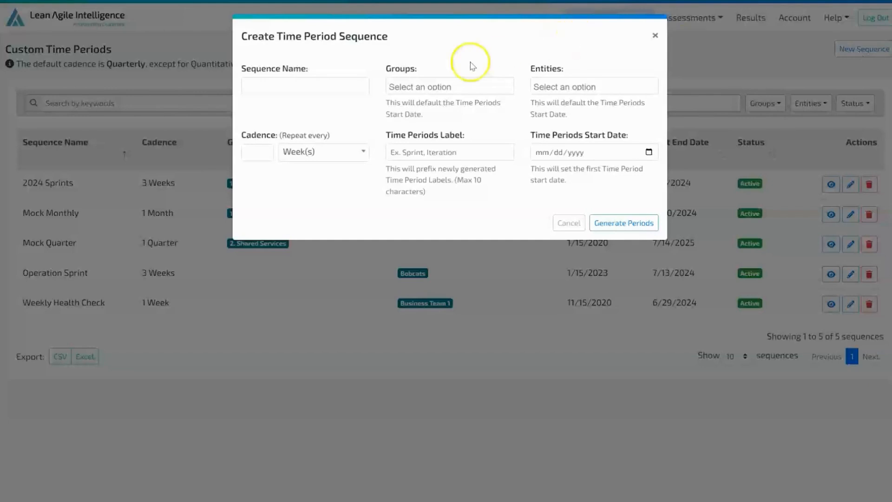
Step: Name the new time period sequence "Mobile Release Sprint" and assign it to the Warriors entity
click(339, 86)
text(Mobile Release Sprint)
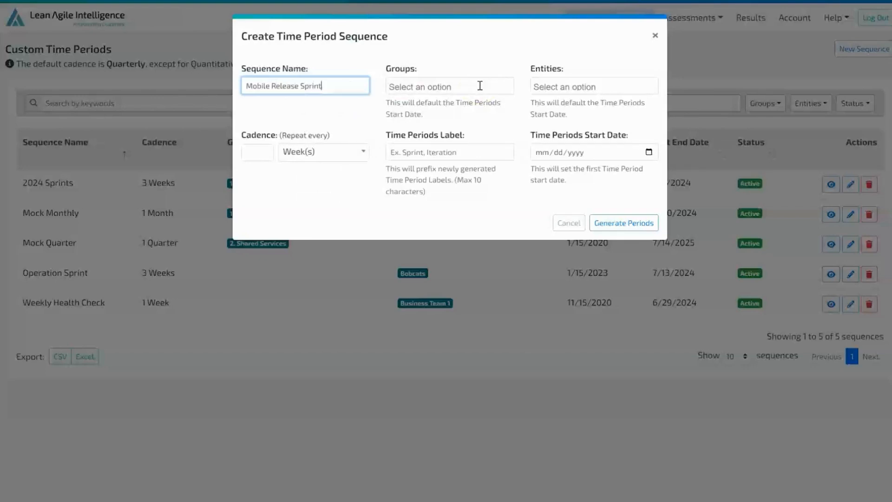
click(558, 87)
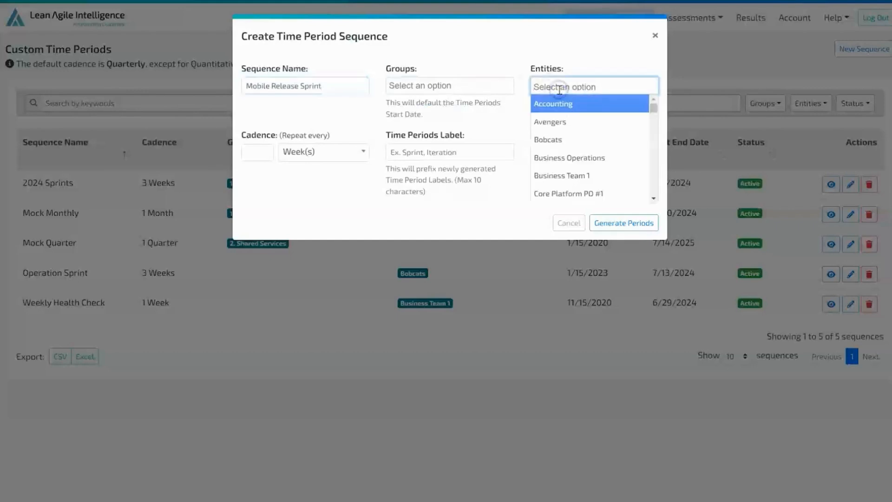
text(war)
click(567, 121)
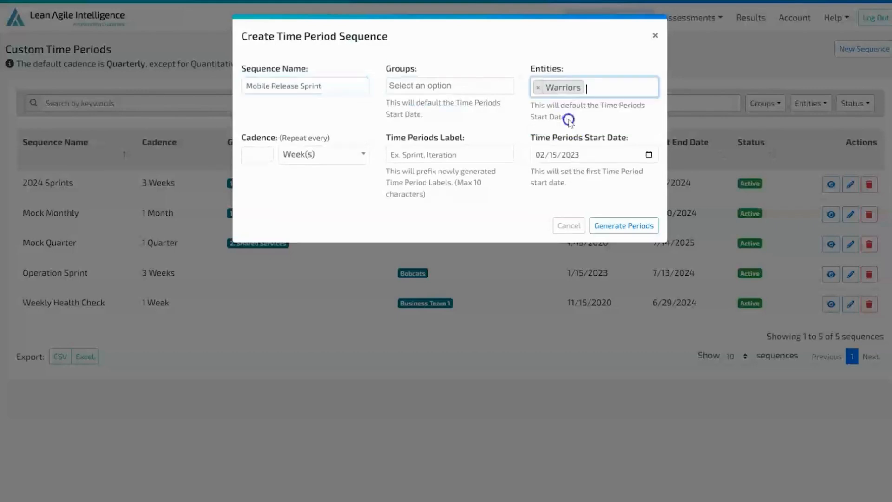
Step: Set the sequence's cadence to repeat every 6 weeks
click(257, 159)
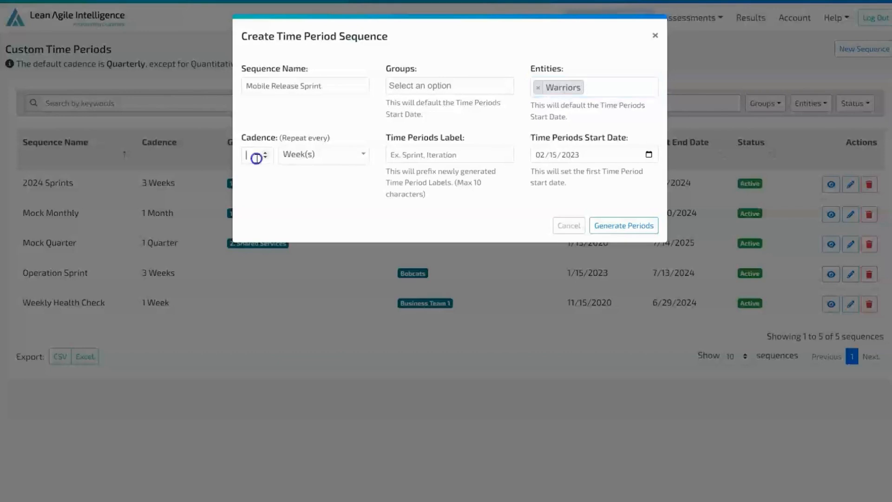
text(6)
click(338, 157)
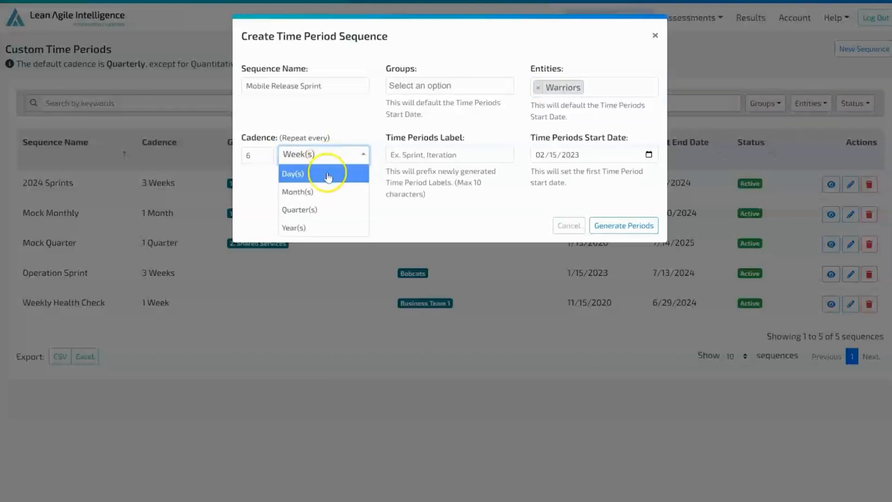
click(357, 137)
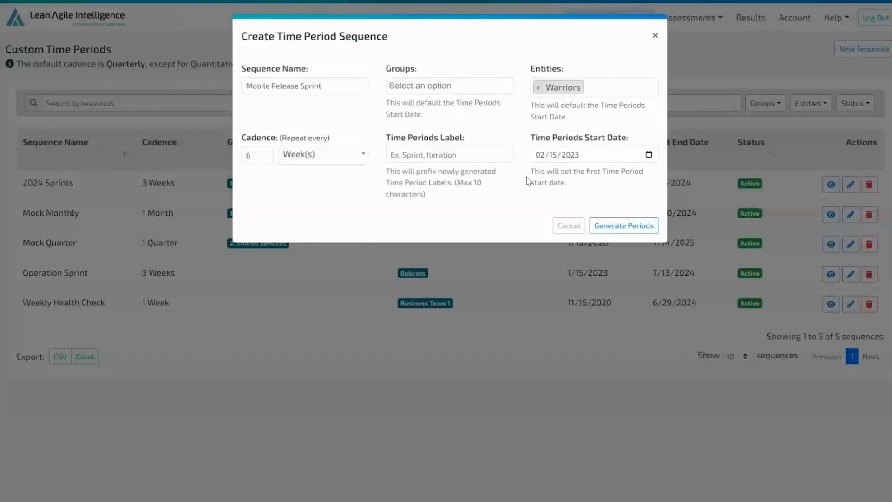
Step: Set the time periods label to "Sprint" and generate the periods, keeping the default start date
click(494, 148)
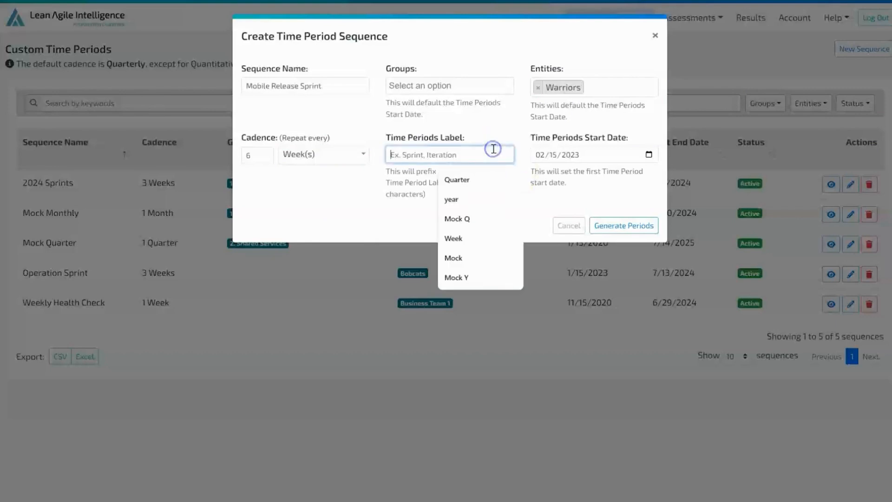
text(Sprint)
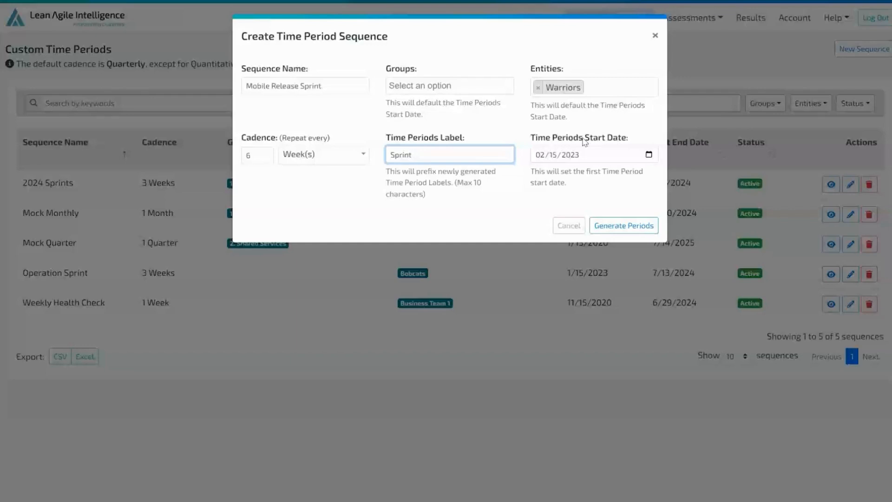
key(Tab)
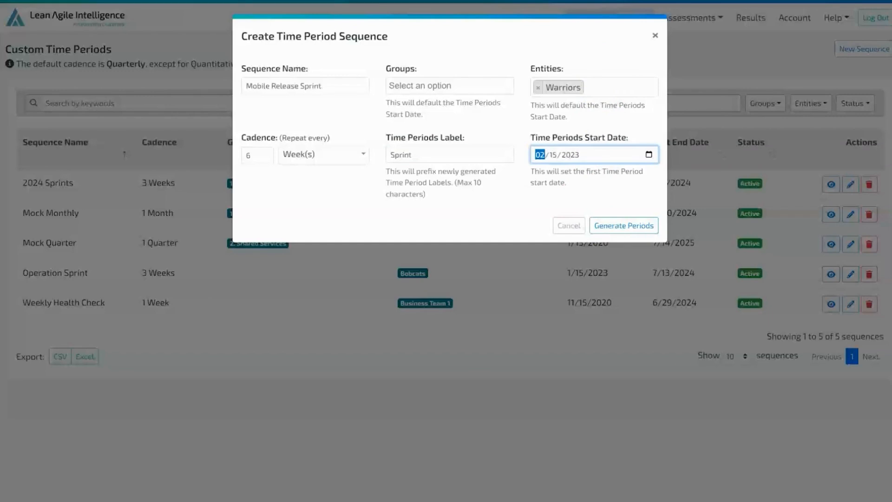
click(619, 226)
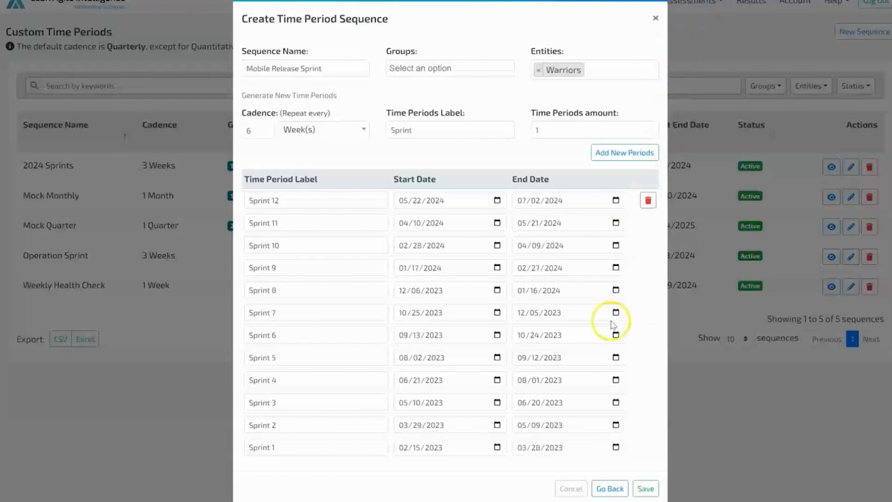
Step: Change the Sprint 7 start date to 10/11/2023 and the Sprint 4 end date to 08/09/2023
click(456, 312)
click(496, 313)
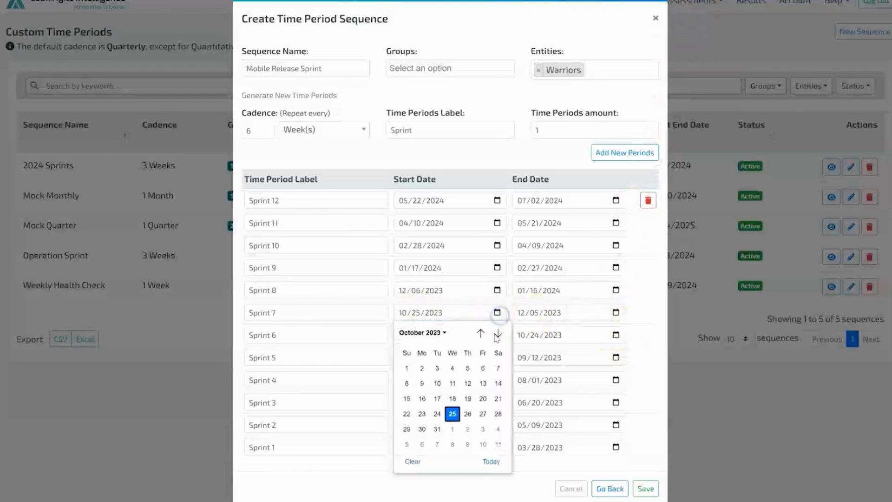
click(449, 382)
click(582, 337)
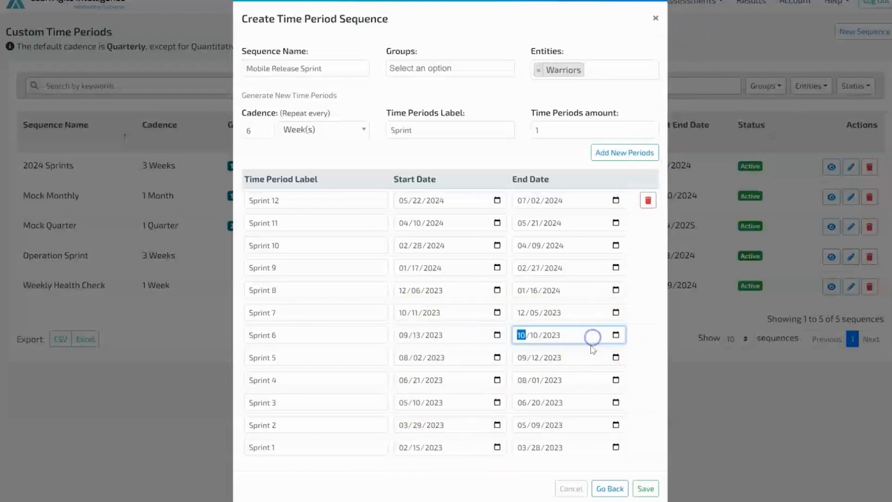
click(590, 358)
click(615, 380)
click(571, 451)
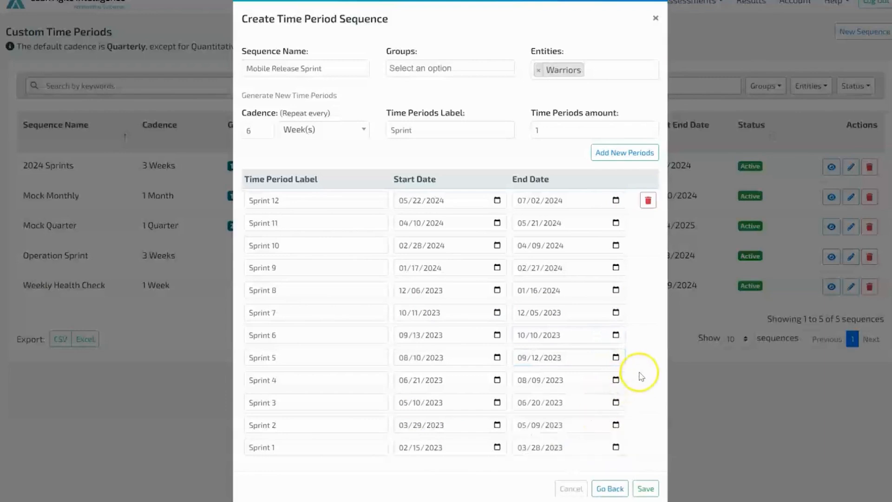
Step: Replace Sprints 10 to 12 with three new periods at a 3-week cadence
click(441, 129)
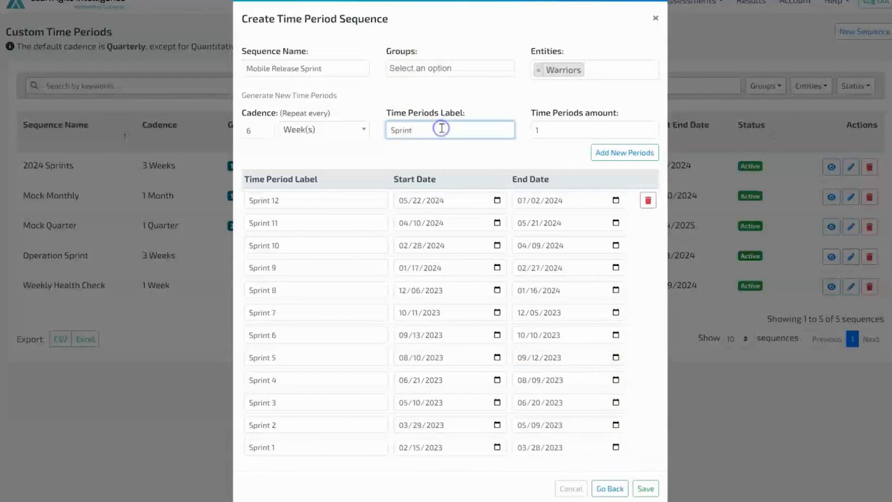
click(649, 201)
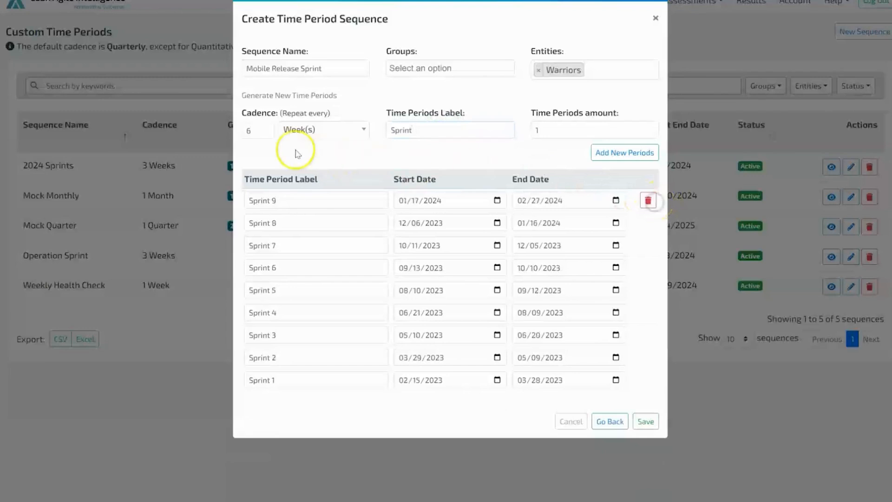
click(266, 135)
click(265, 134)
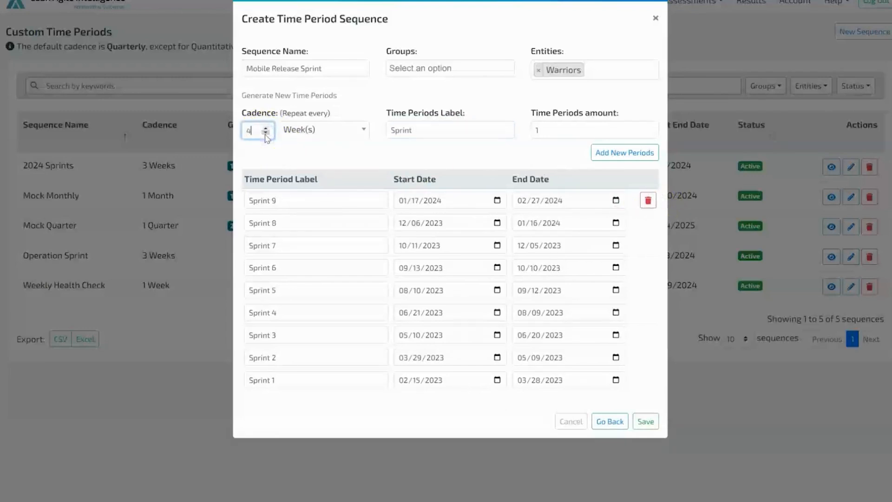
click(265, 135)
click(649, 127)
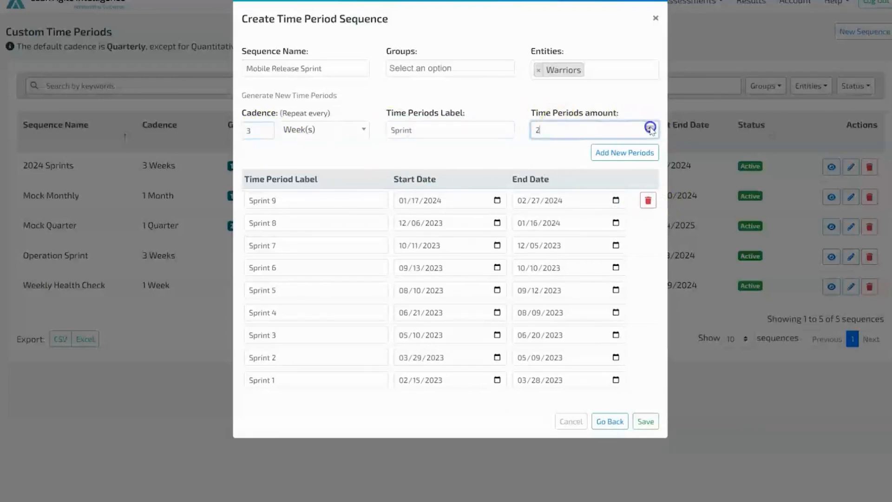
click(649, 127)
click(649, 127)
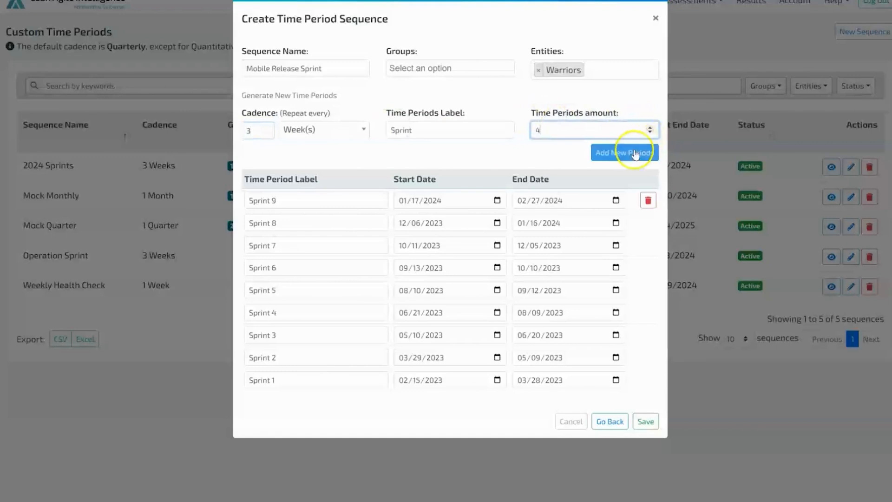
click(650, 132)
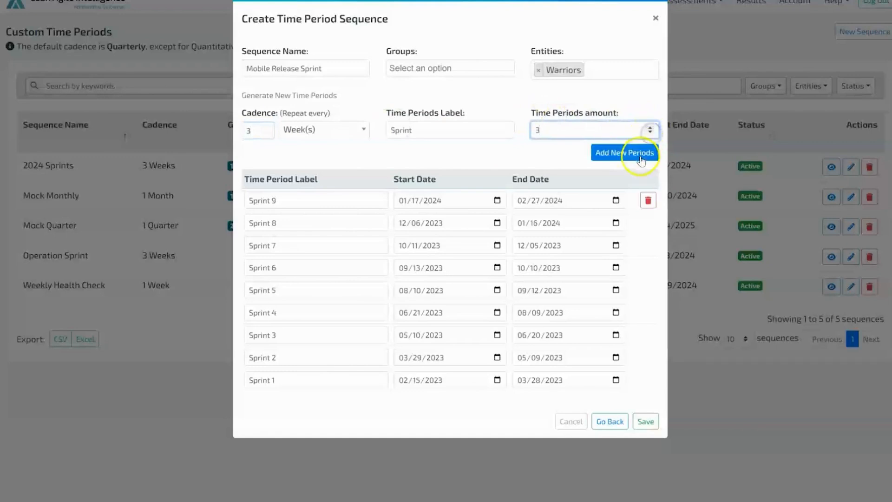
click(642, 152)
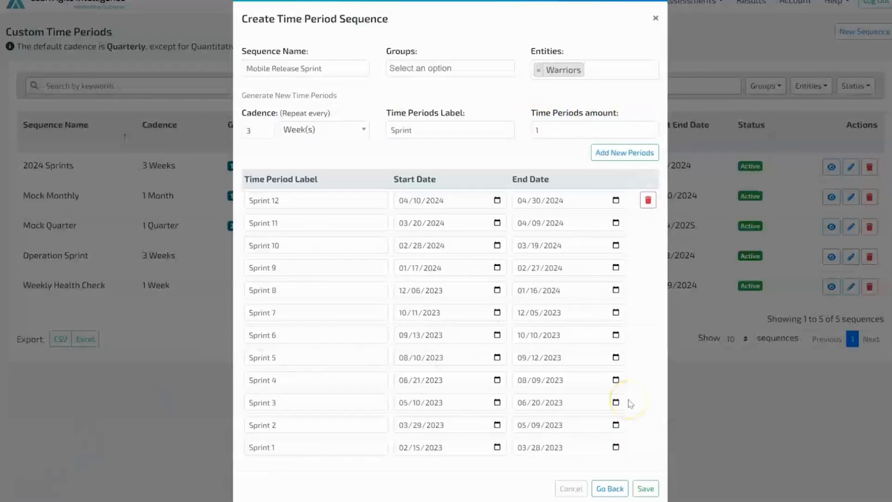
Step: Go back to the sequence setup, regenerate the periods with a 6-week cadence, and save the sequence
click(611, 490)
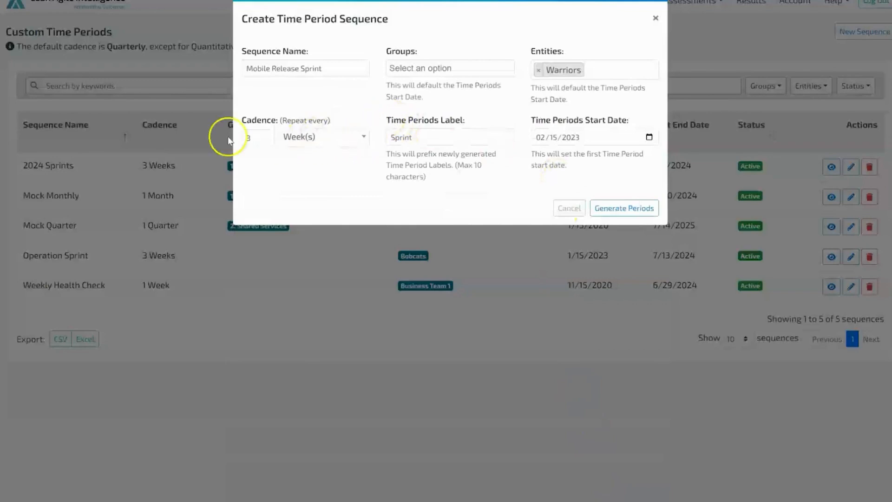
double_click(259, 138)
text(6)
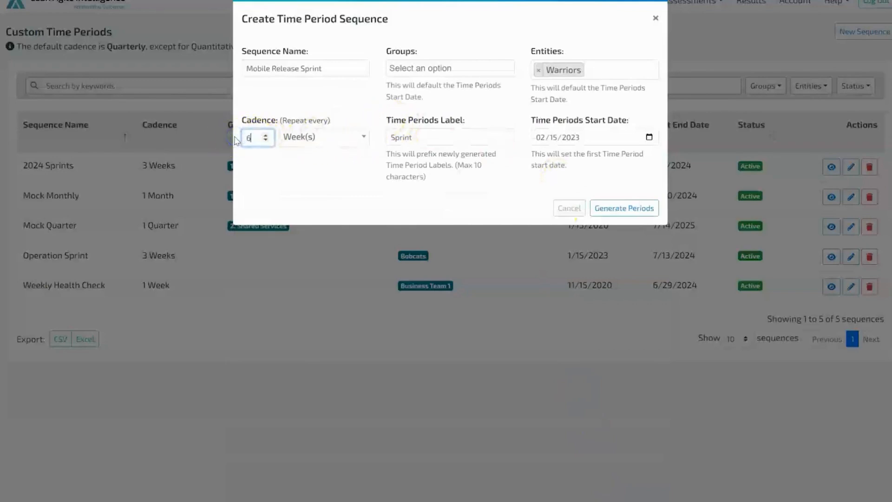
click(633, 208)
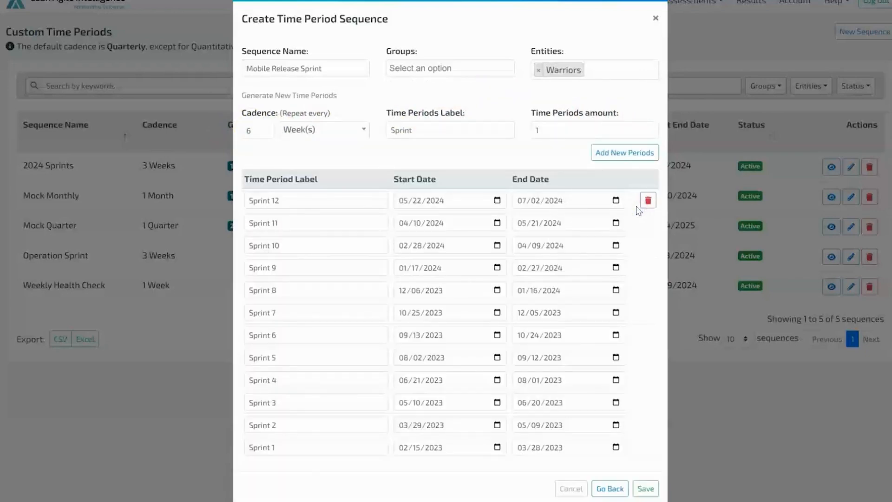
click(647, 489)
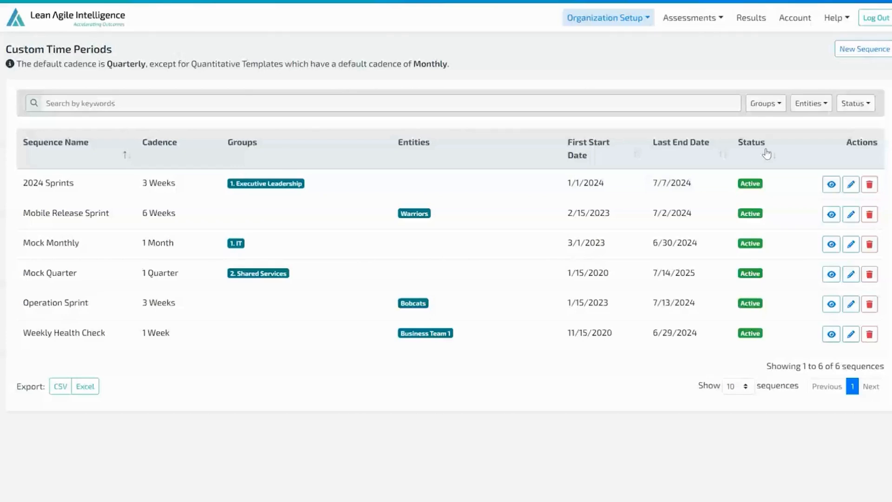
Step: View the details of the Mock Monthly sequence and close them
click(747, 153)
click(830, 247)
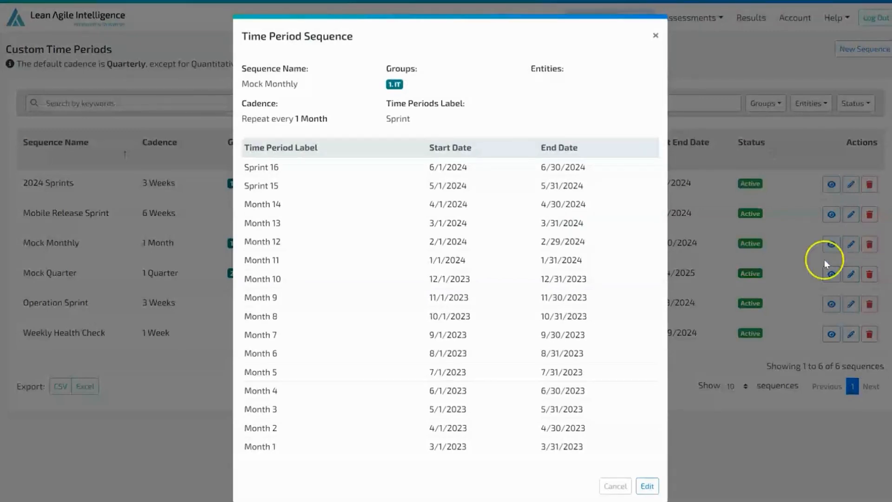
click(761, 450)
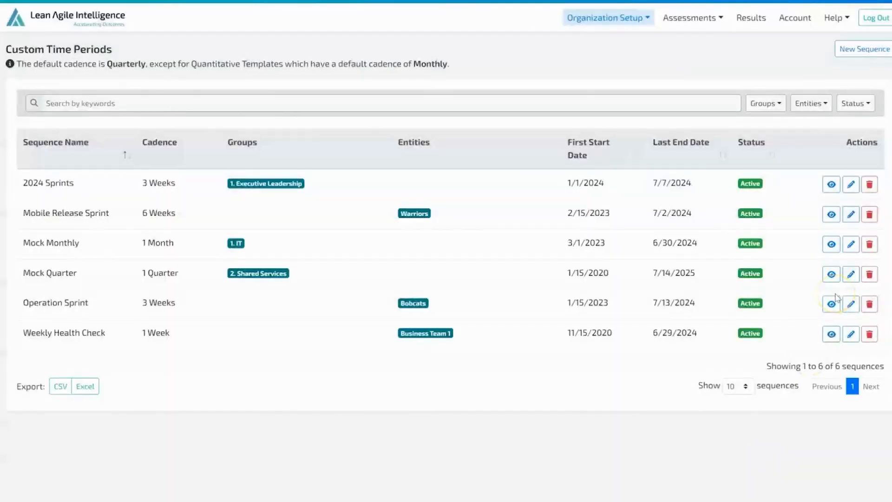
Step: Open the 2024 Sprints sequence for editing and add the Accounting entity to it
click(852, 274)
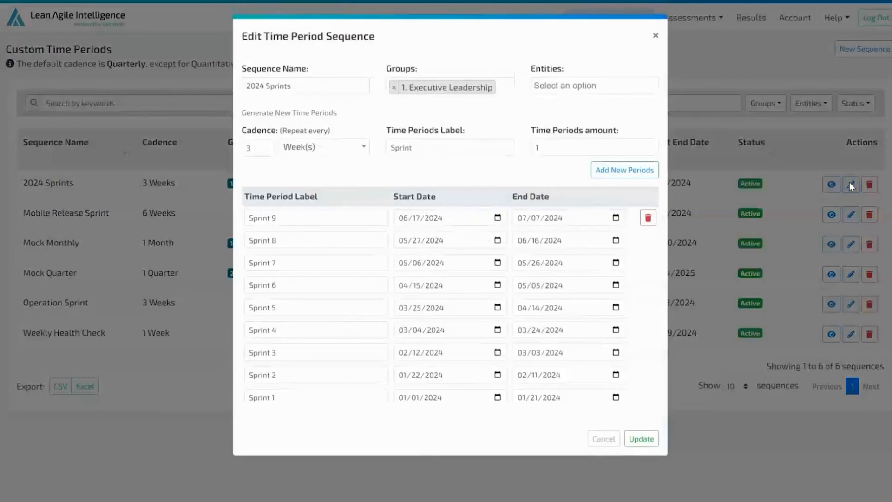
click(354, 88)
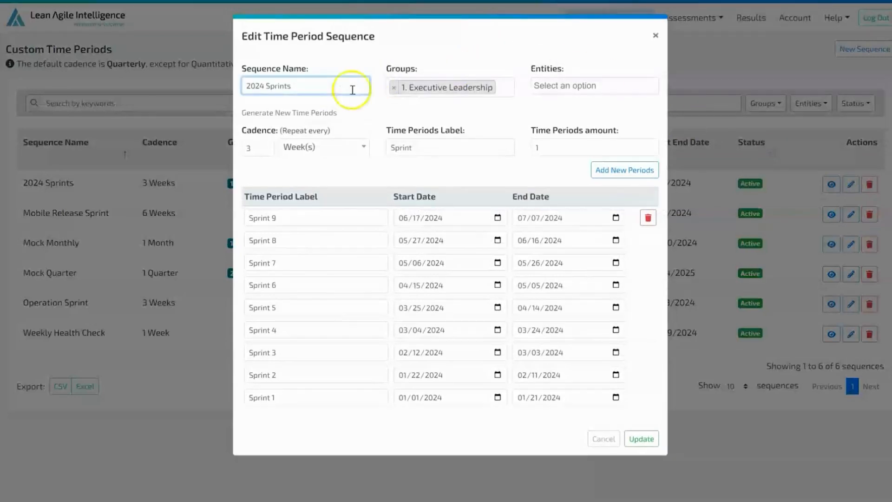
click(609, 83)
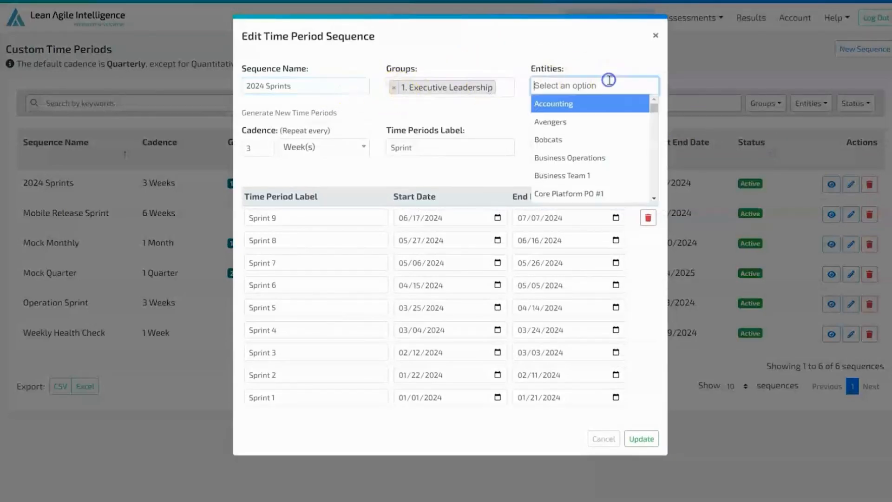
click(604, 105)
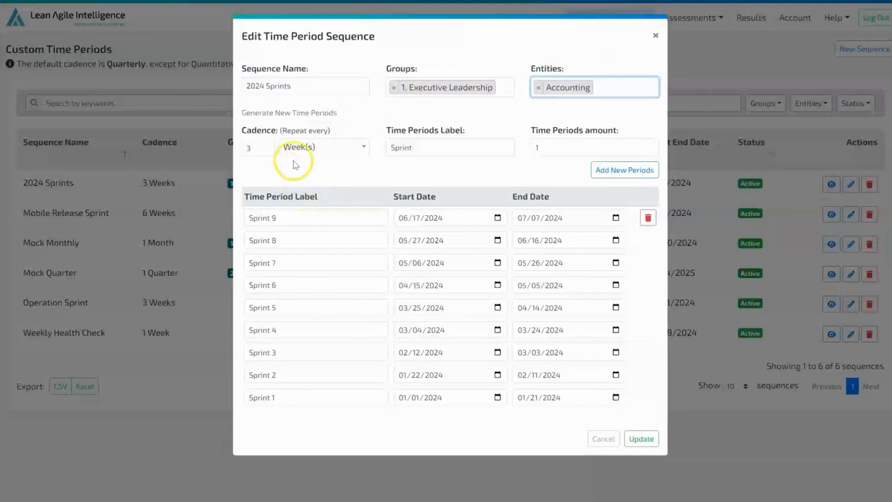
Step: Add three new periods labelled "Test" with a 3-day cadence to the 2024 Sprints sequence
click(313, 168)
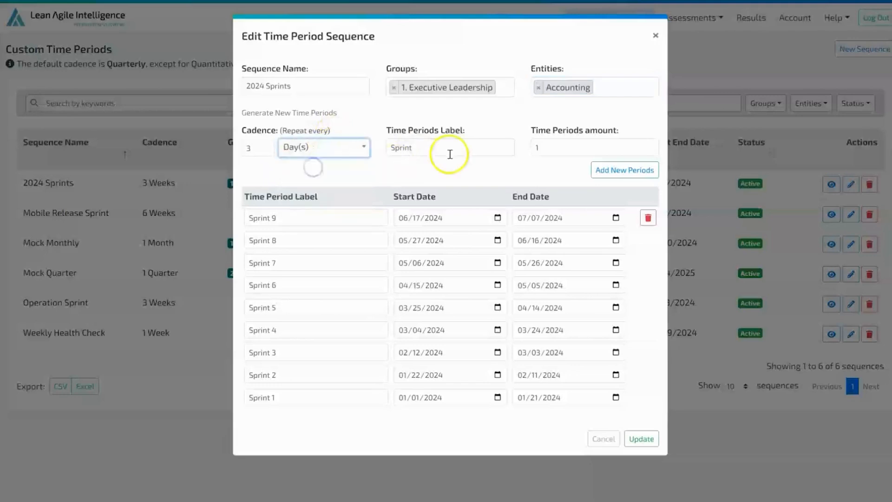
click(447, 150)
click(559, 144)
click(648, 144)
click(649, 144)
drag(437, 147, 364, 147)
text(Test)
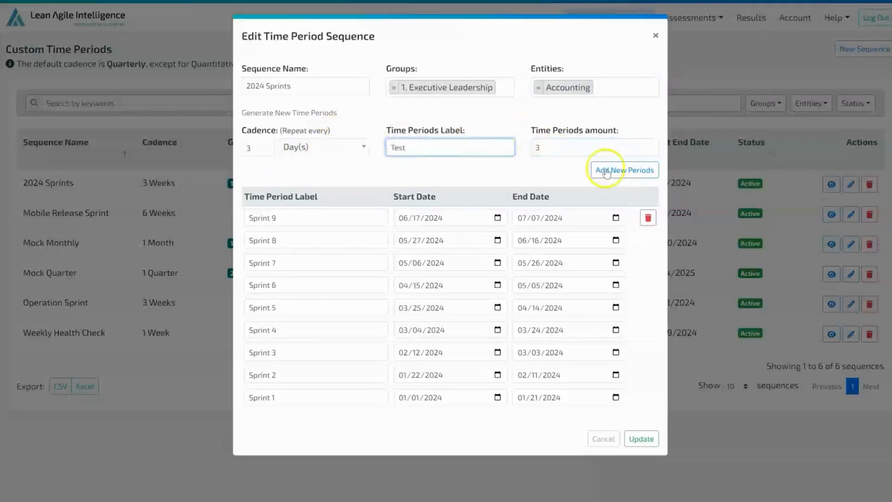
click(630, 173)
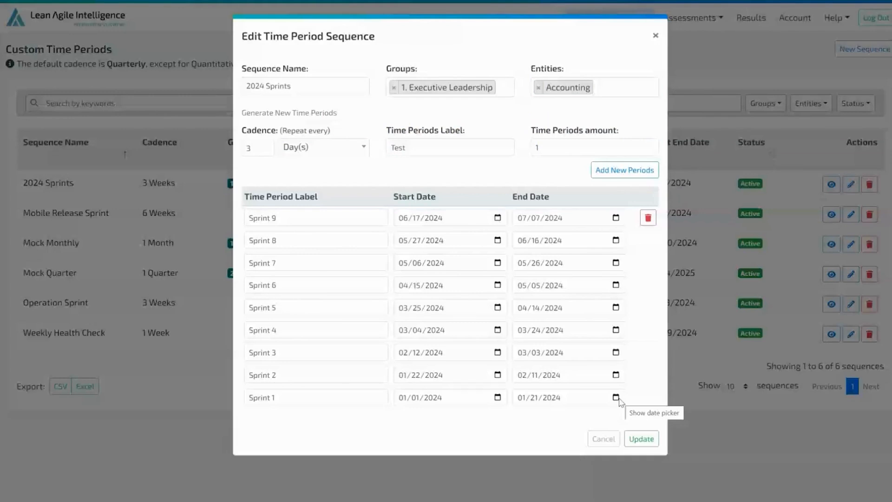
Step: Change the Sprint 6 start date to 04/10/2024
click(498, 285)
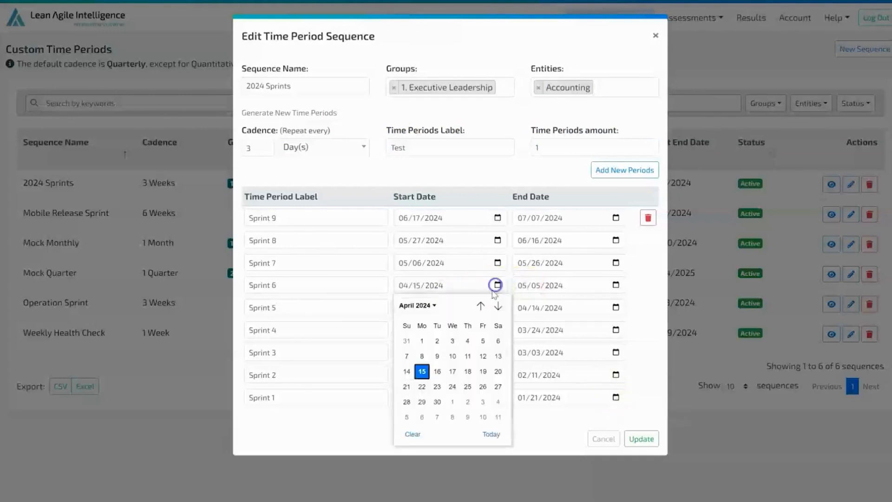
click(451, 355)
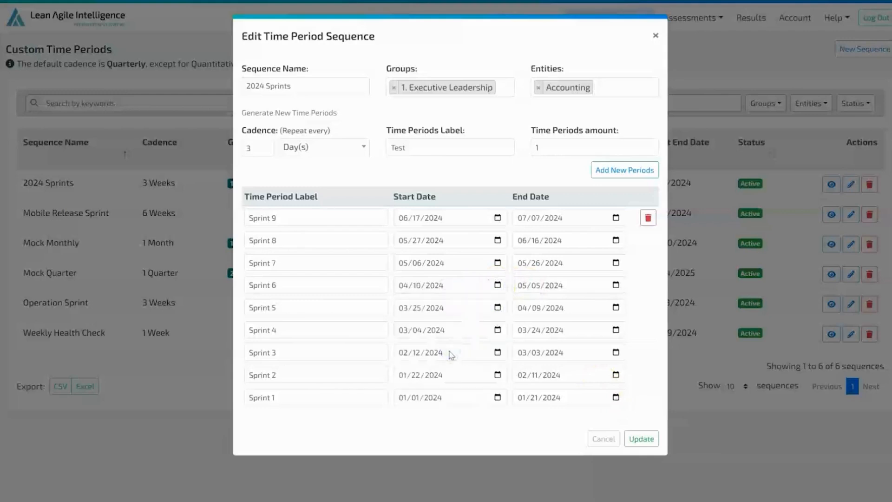
Step: Remove the Sprint 9 and Sprint 8 periods from the 2024 Sprints sequence and save the update
click(648, 218)
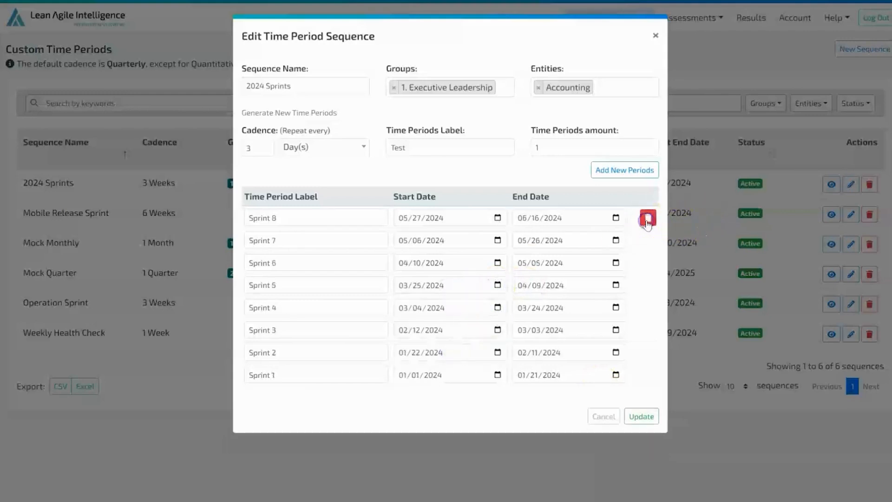
click(647, 219)
click(642, 395)
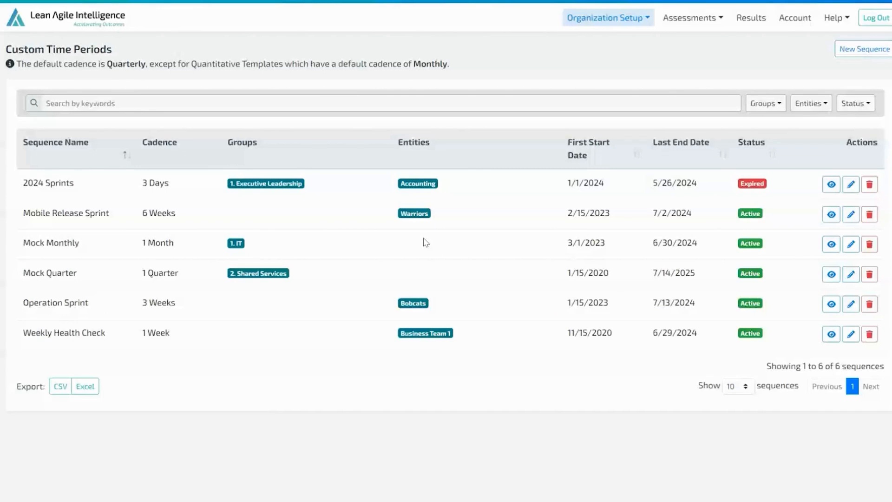
Step: Delete the 2024 Sprints sequence from the Custom Time Periods list
click(869, 184)
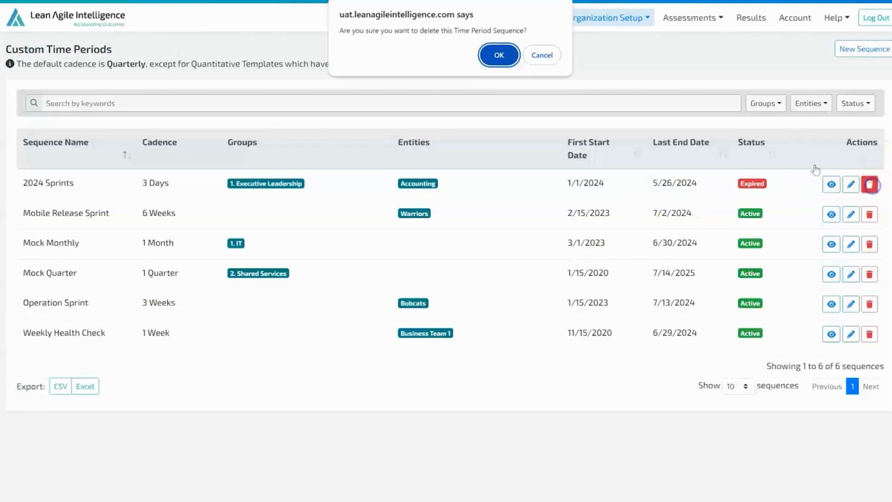
click(497, 55)
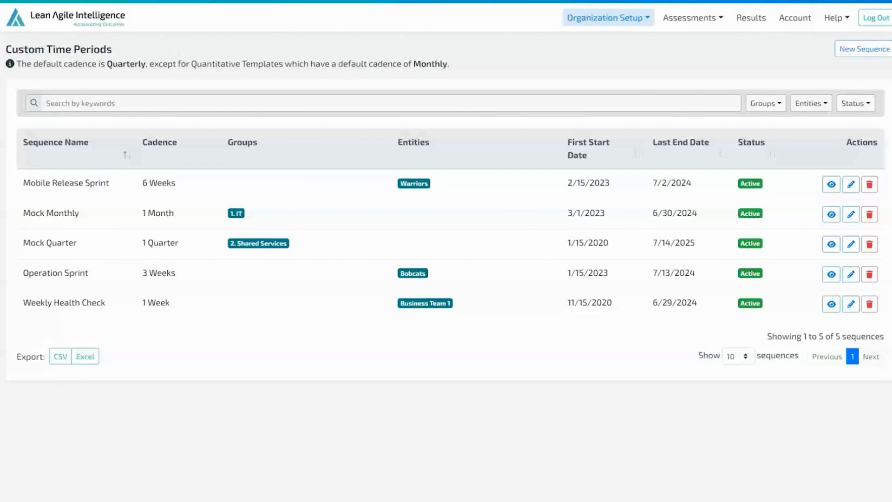
Step: Open the results and show the Insights Canvas for the Warriors team under Onboarding Teams
click(752, 18)
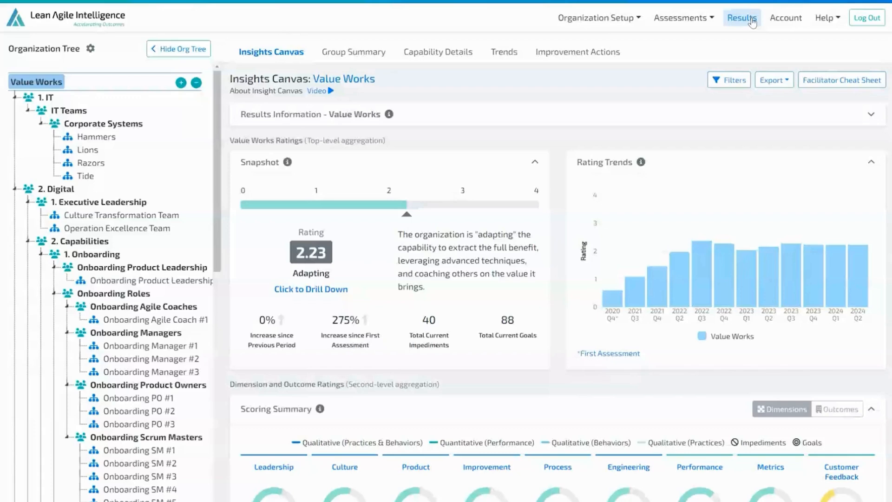
scroll(188, 398, down, 5)
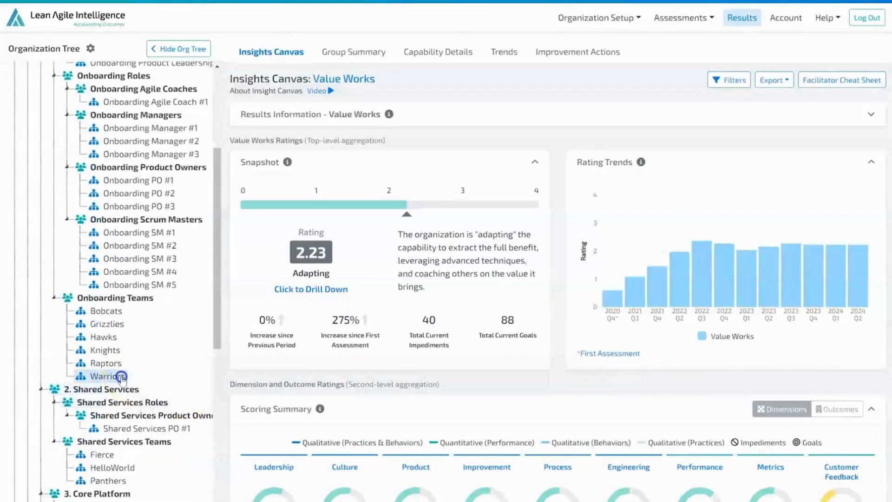
click(120, 376)
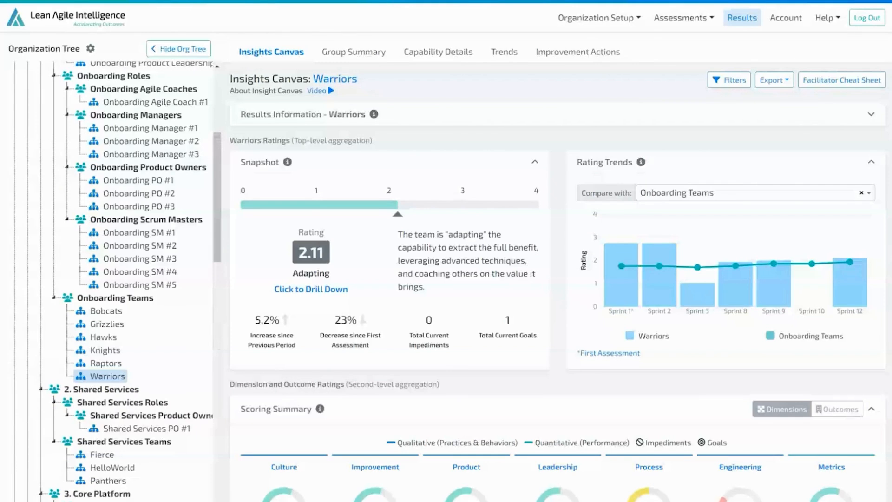
Step: In the Warriors' capability trends radar, replace Sprint 8 with Sprint 2, and switch Sprint 9 to Sprint 3 and back to Sprint 9
scroll(776, 335, down, 2)
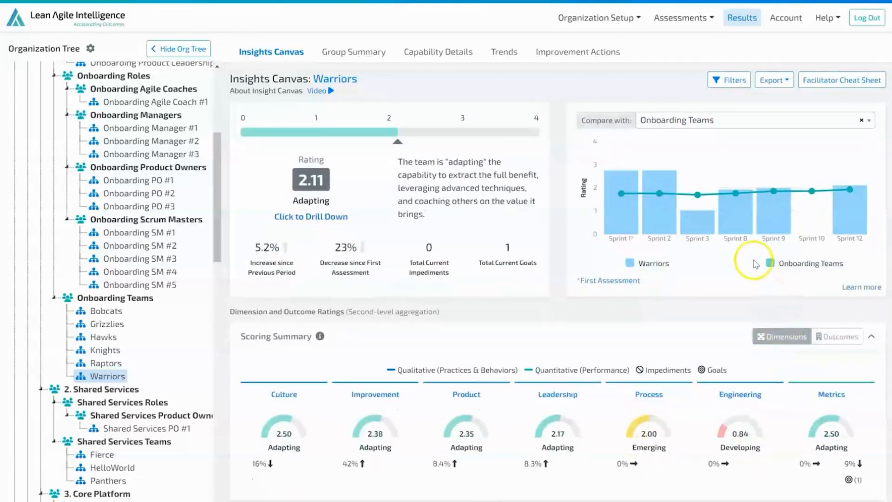
scroll(754, 265, down, 9)
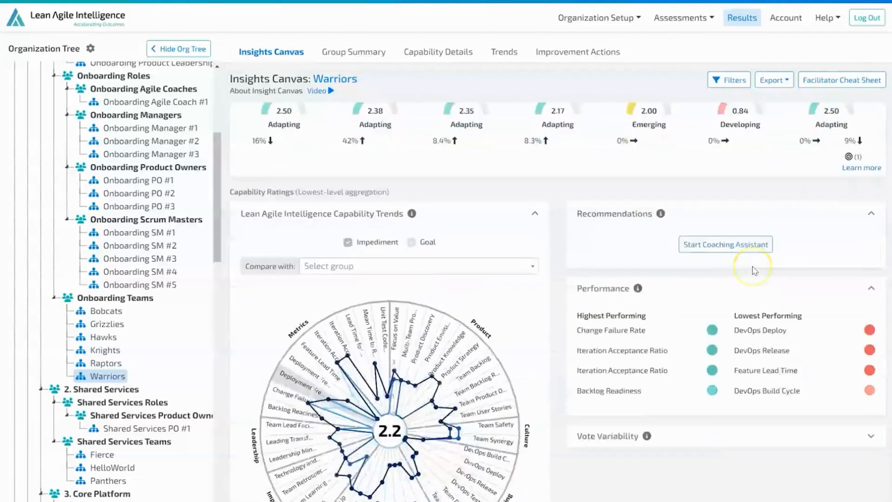
scroll(753, 271, down, 3)
scroll(754, 270, down, 2)
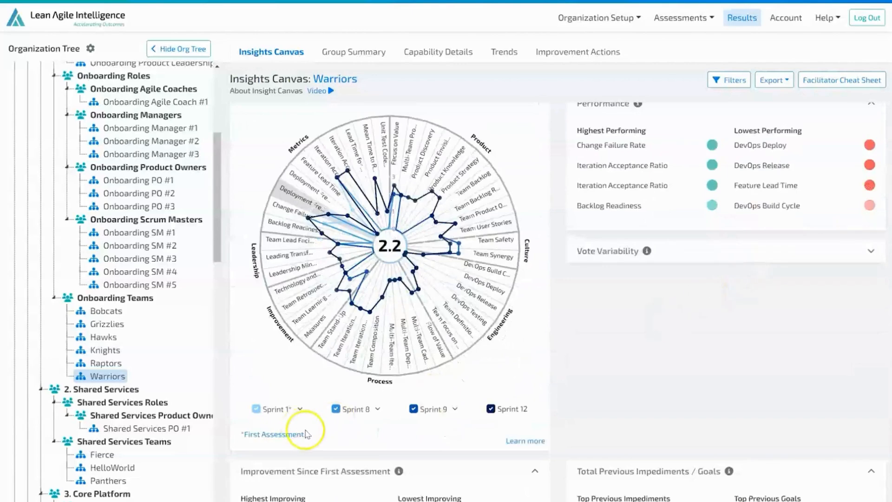
click(372, 409)
click(371, 422)
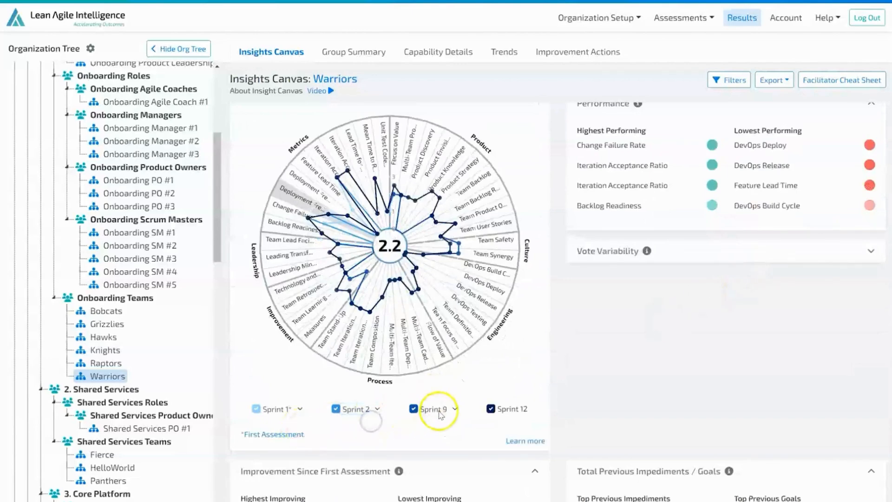
click(439, 409)
click(438, 425)
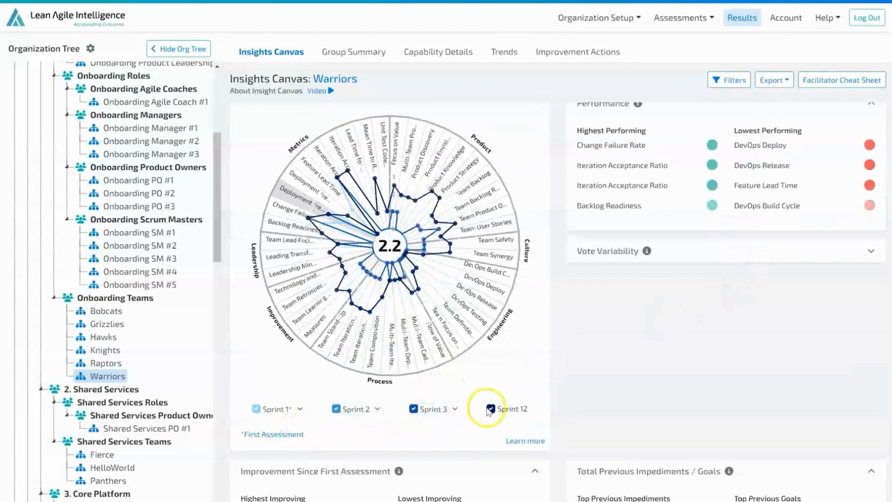
click(453, 409)
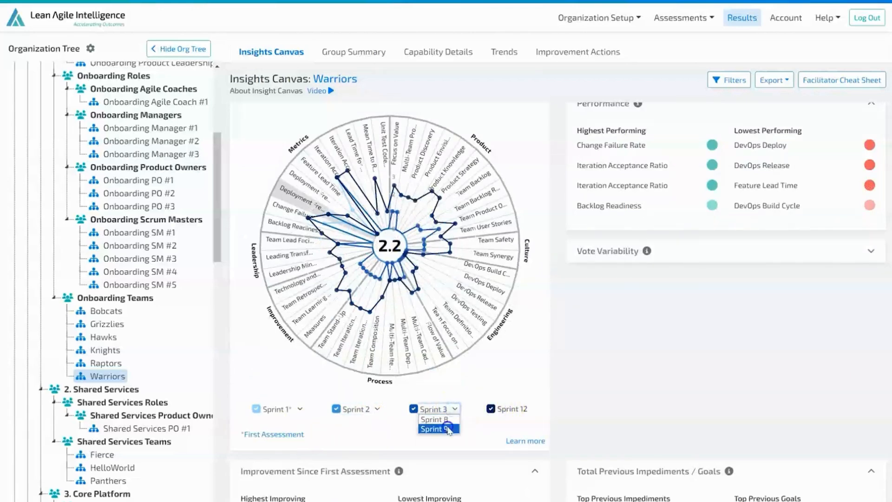
click(448, 429)
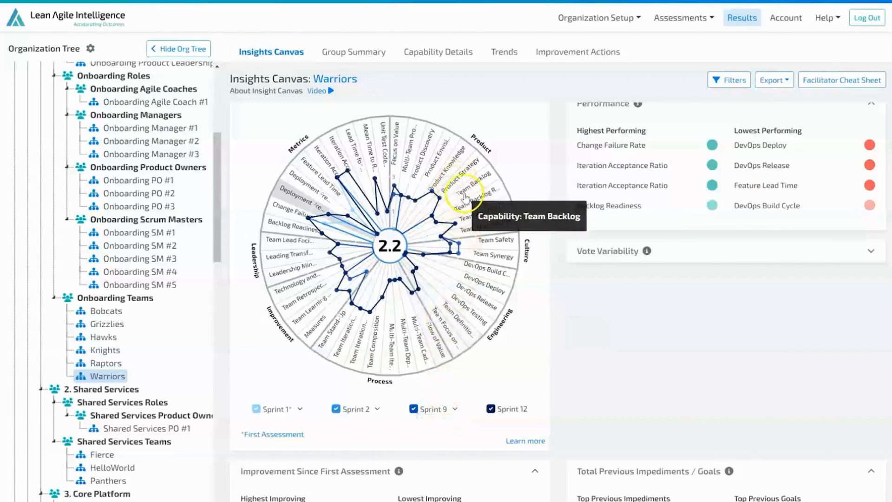
Step: View the rating trend of the Iteration Acceptance Ratio capability for Warriors and close its details
click(339, 149)
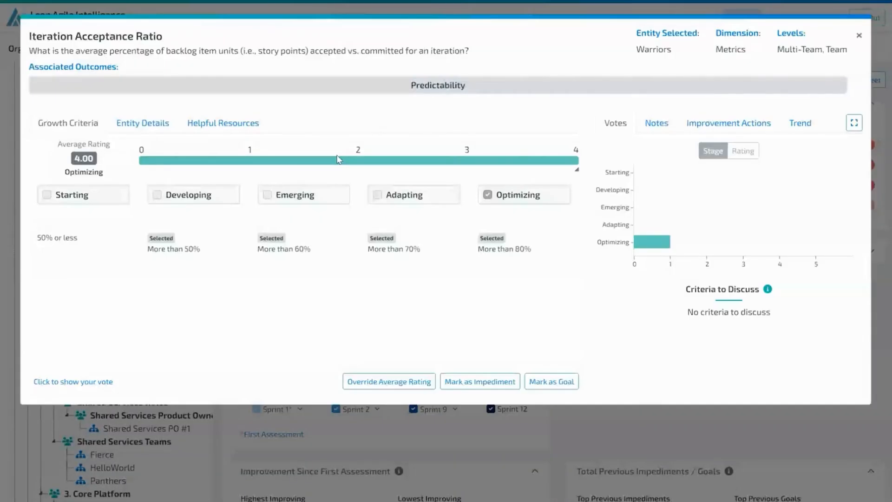
click(811, 122)
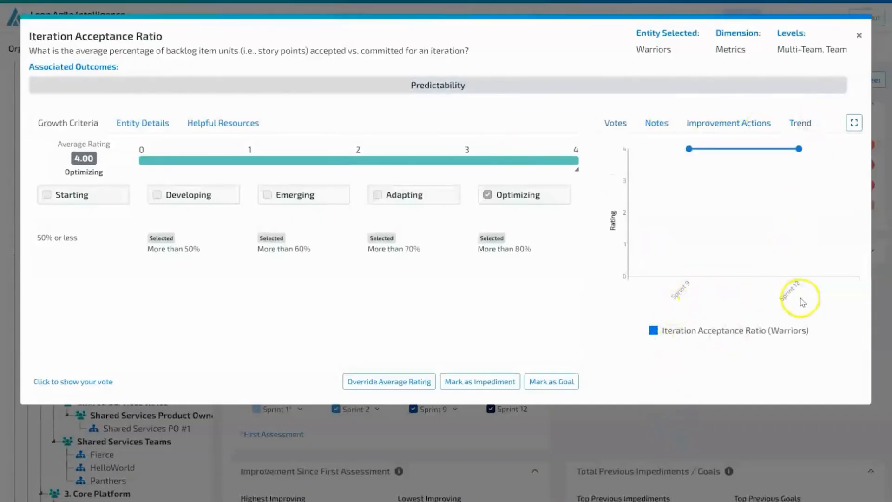
click(632, 437)
Step: Examine the Stories Committed trend and history by sprint in the Warriors' custom metrics
scroll(618, 442, down, 8)
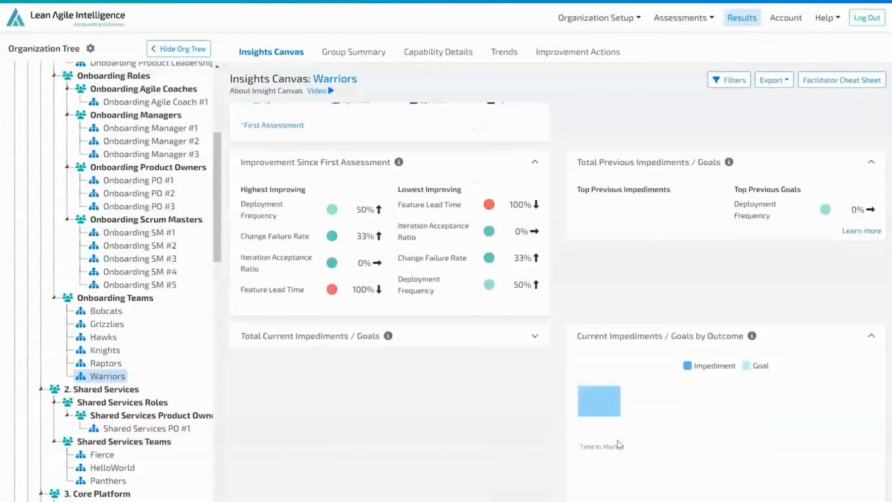
scroll(618, 443, down, 4)
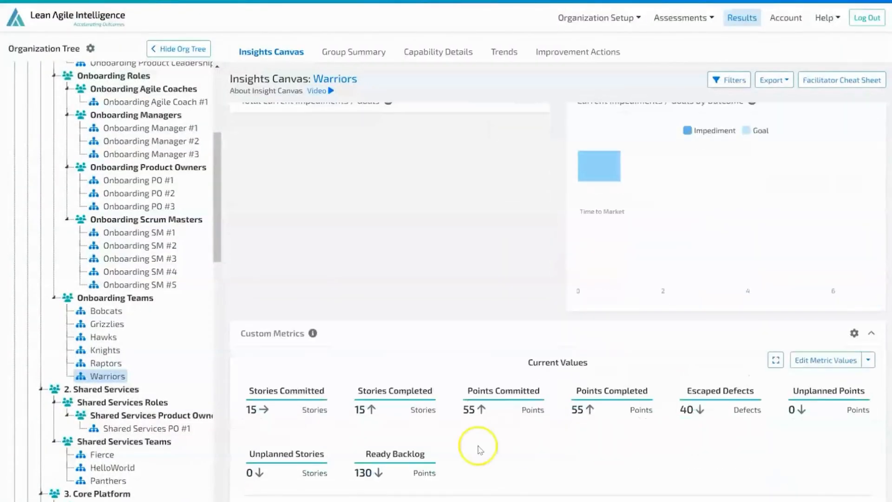
click(409, 398)
scroll(414, 393, down, 5)
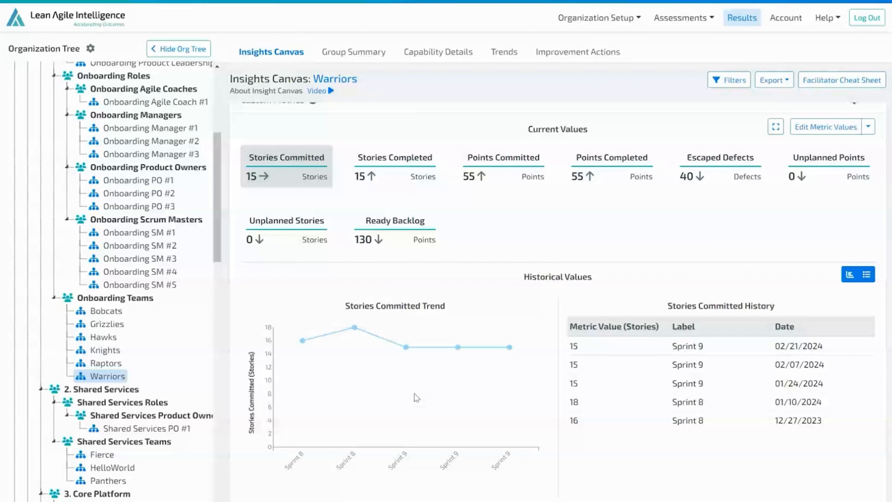
Step: Open the Warriors' Trends and, in Outcome Trends, replace Sprint 8 with Sprint 2 and switch the Sprint 9 comparison period
click(510, 54)
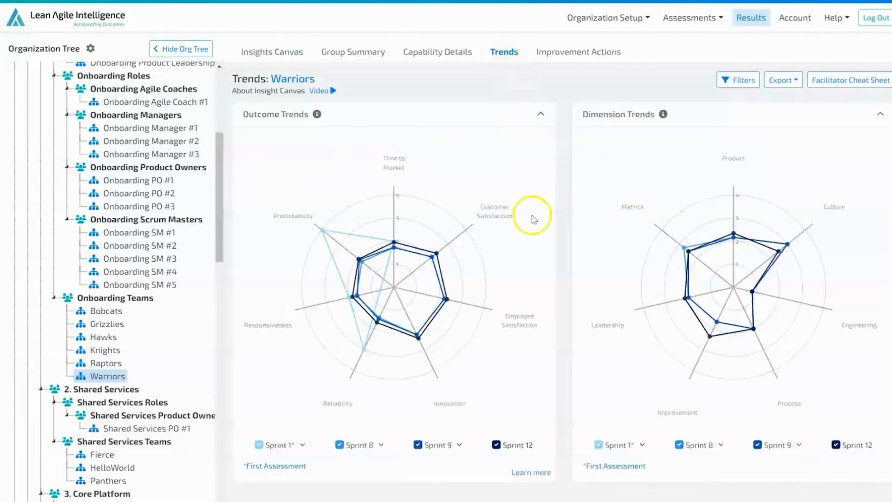
click(361, 445)
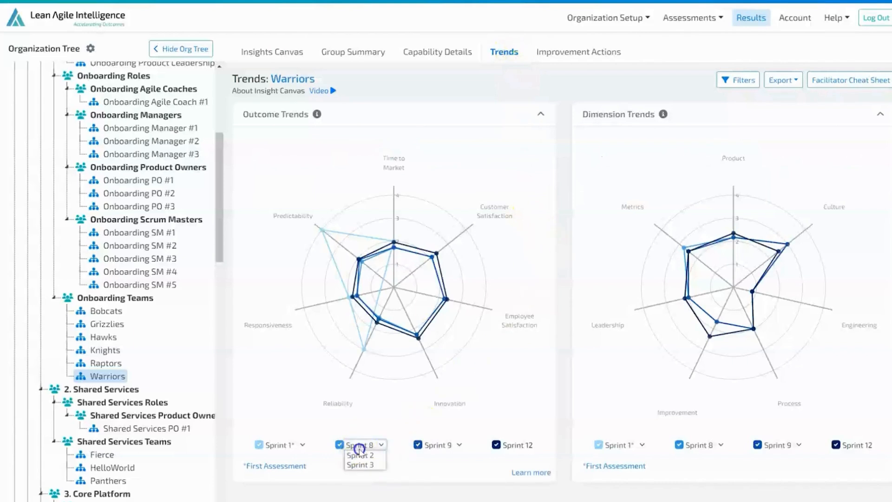
click(362, 458)
click(438, 447)
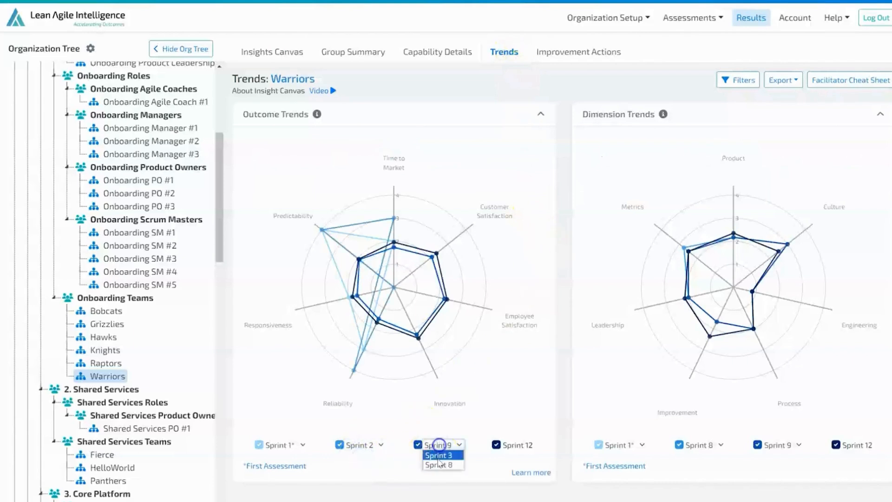
click(437, 459)
Step: From the Bobcats' Insights Canvas, open the custom time period adjustment for the Operation Sprint sequence and close it without editing
click(266, 53)
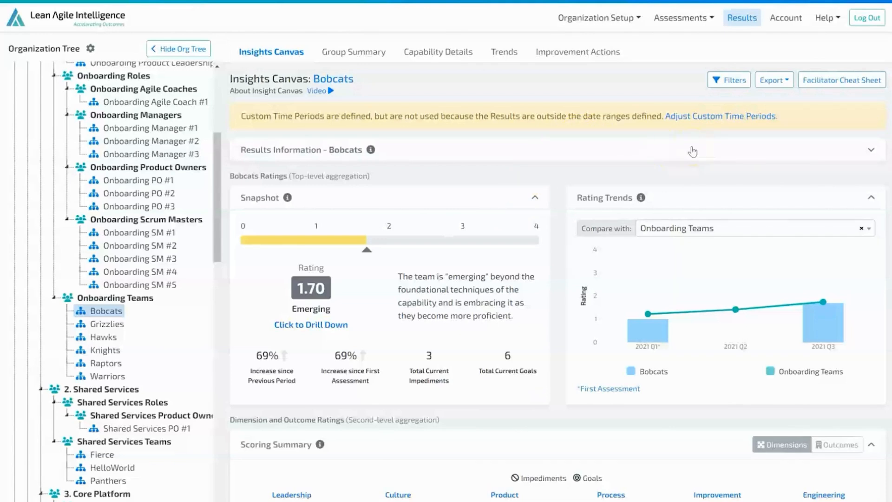
click(755, 118)
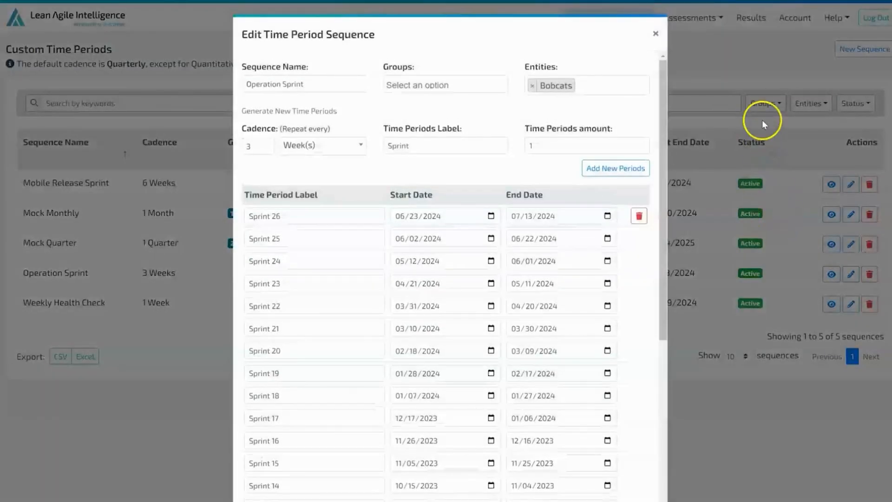
click(804, 423)
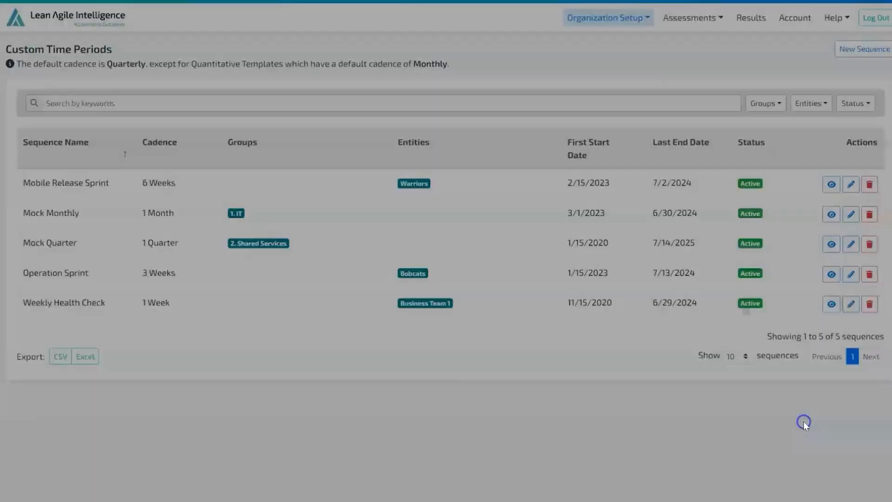